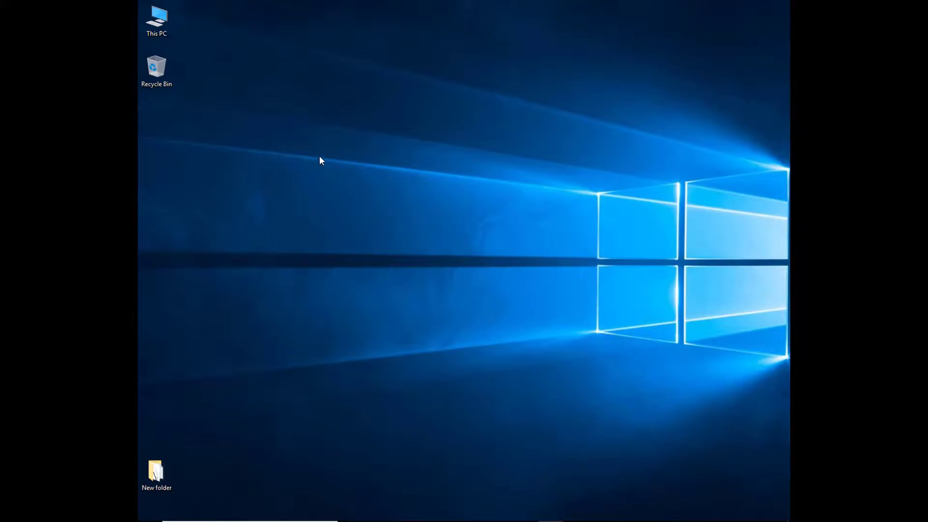
- Open Device Manager in this computer's Computer Management console and select the USB2.0 WLAN entry under Other devices
right_click(153, 21)
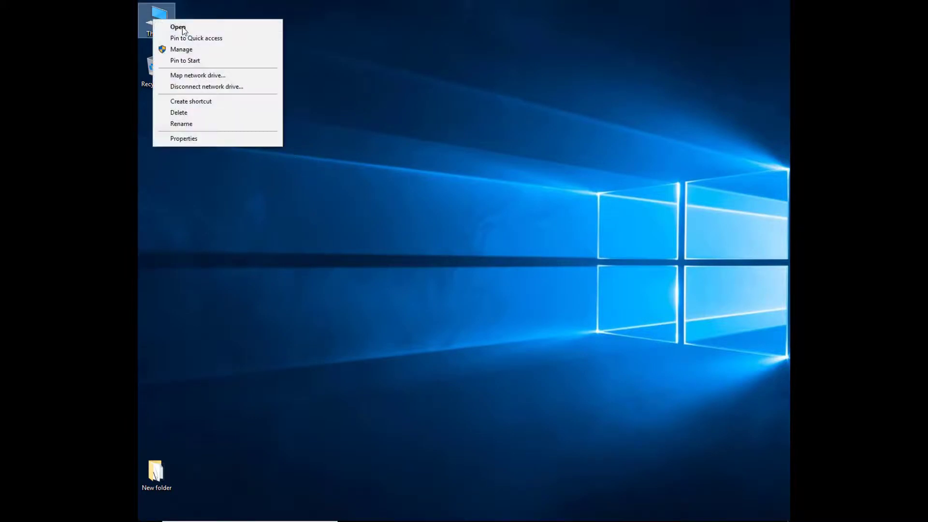
click(197, 51)
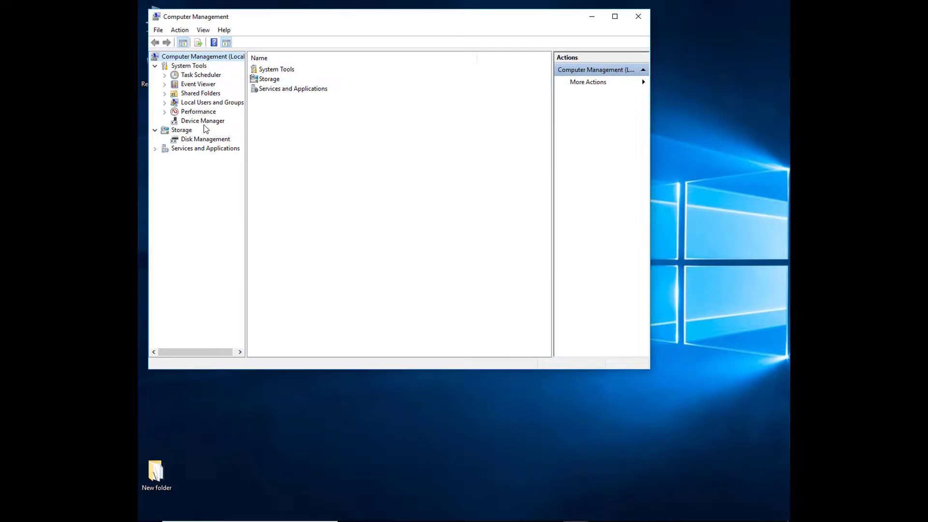
click(202, 121)
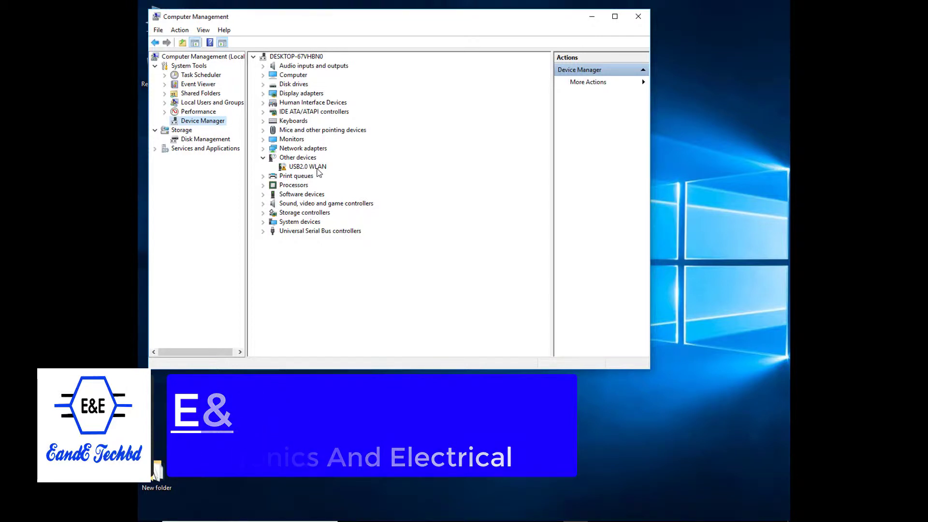
click(296, 167)
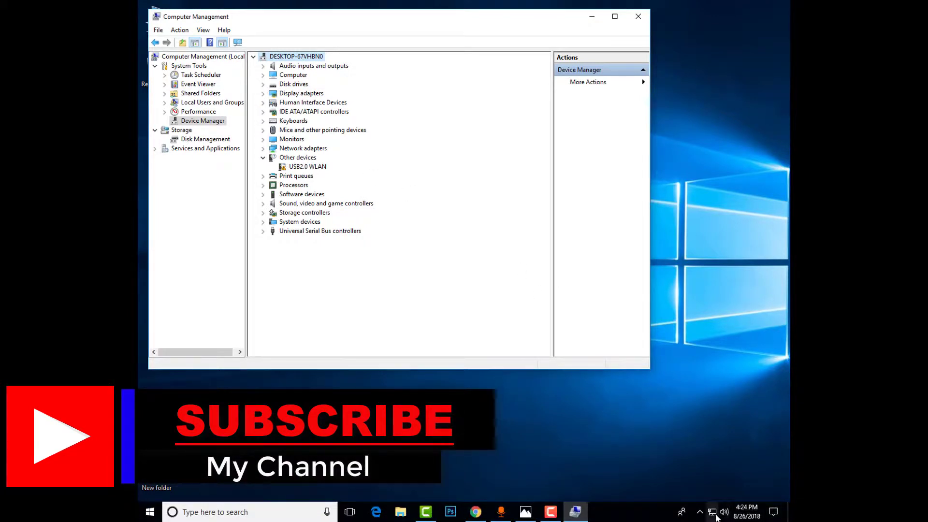
- Check the available network adapters in Network Connections through the network settings, and close both windows
right_click(717, 517)
click(695, 495)
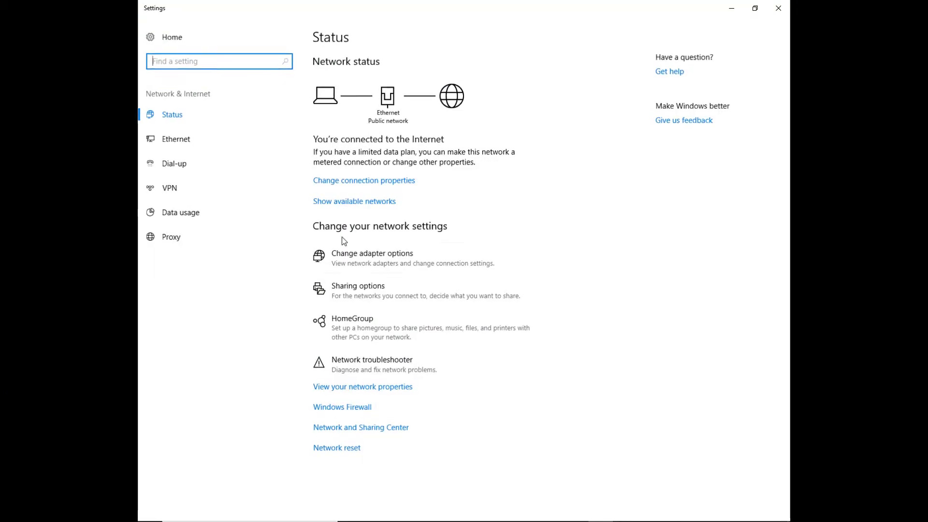
click(404, 264)
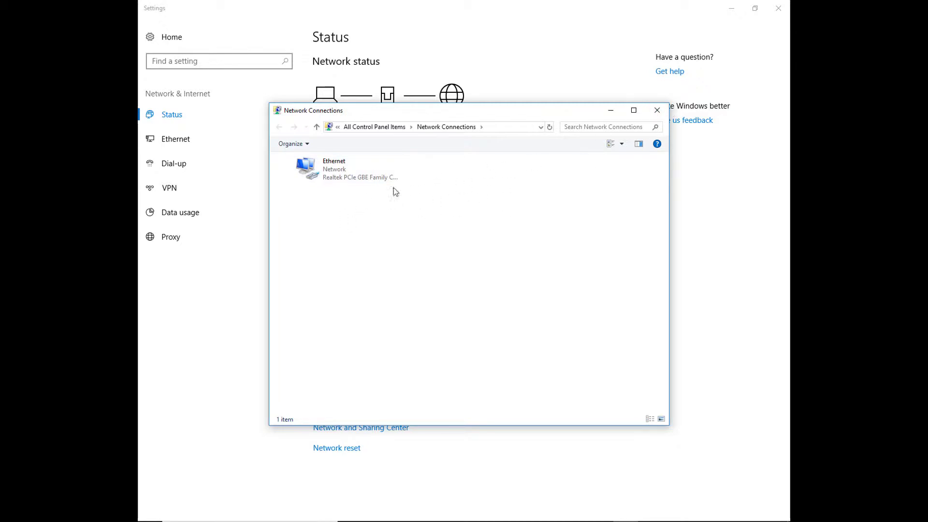
click(657, 111)
click(778, 8)
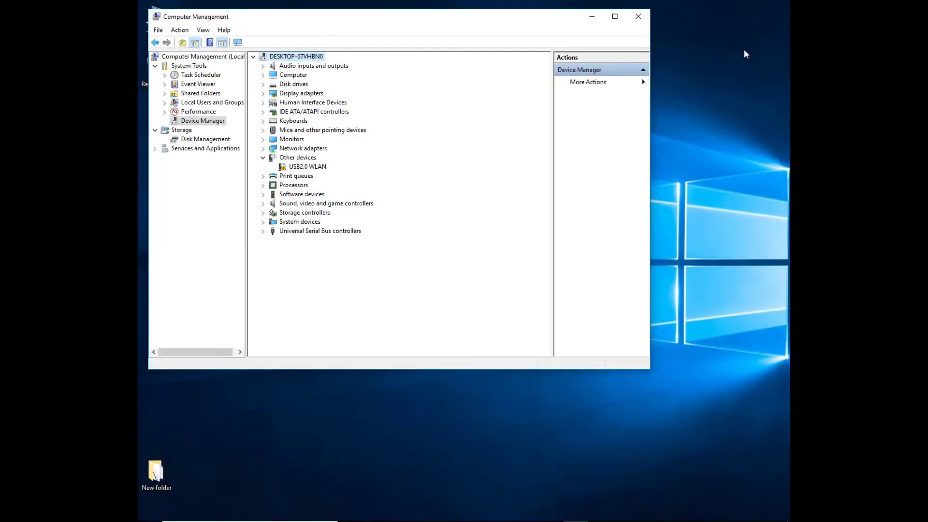
- Try an automatic search for updated driver software for the USB2.0 WLAN device, and return to the search method choice
right_click(308, 166)
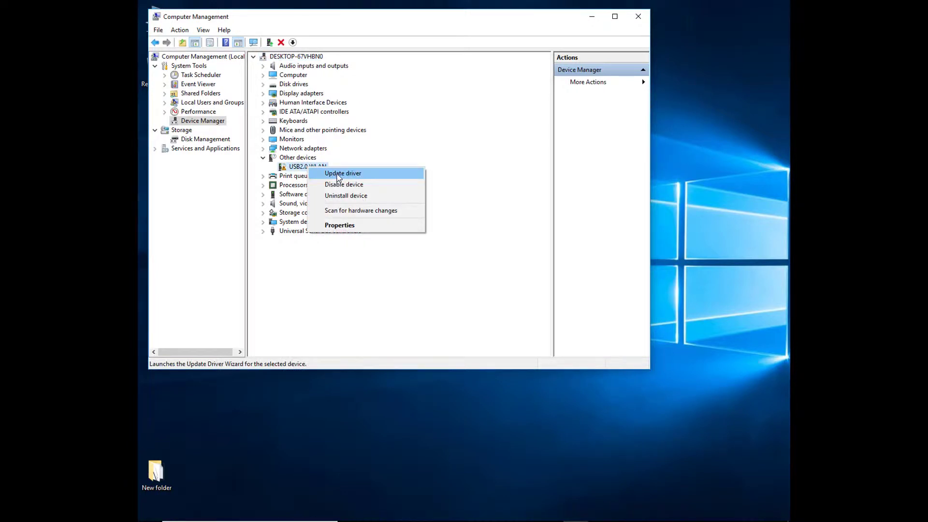
click(369, 177)
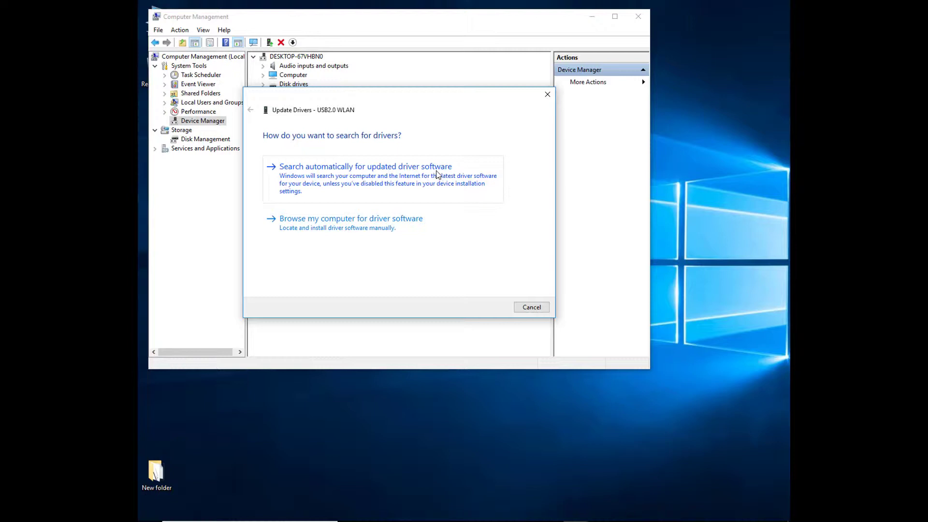
click(356, 180)
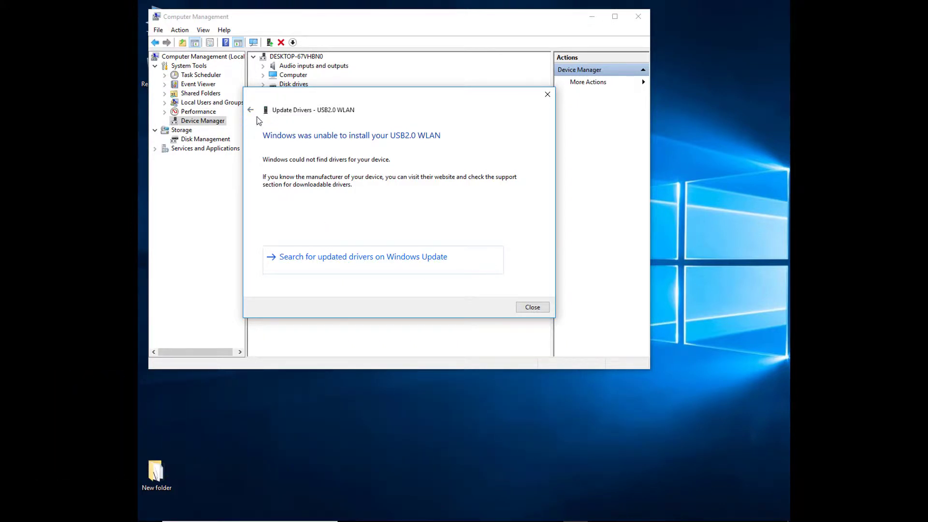
click(251, 110)
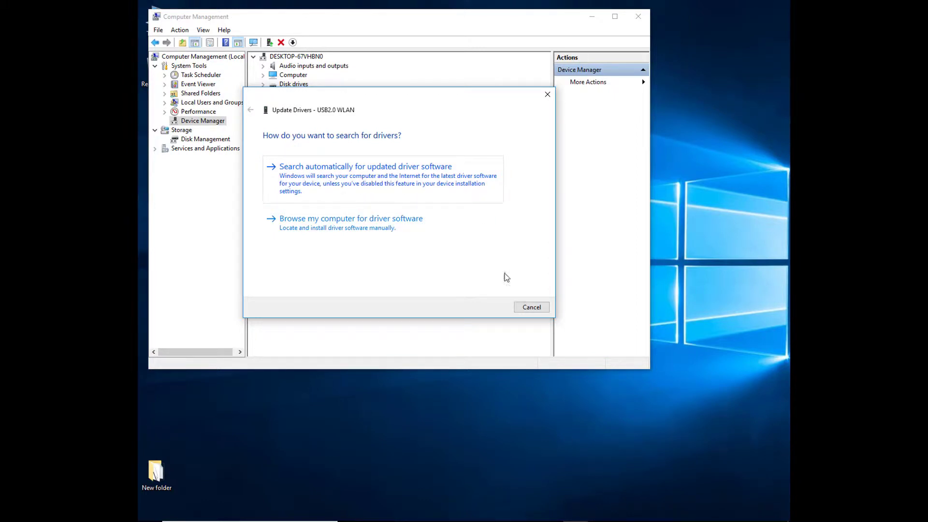
- Switch to Chrome, review the drivers on TP-Link's TL-WN422G V2 page, and download TL-WN422G_V2_Win8_Beta
mouse_move(711, 517)
click(476, 512)
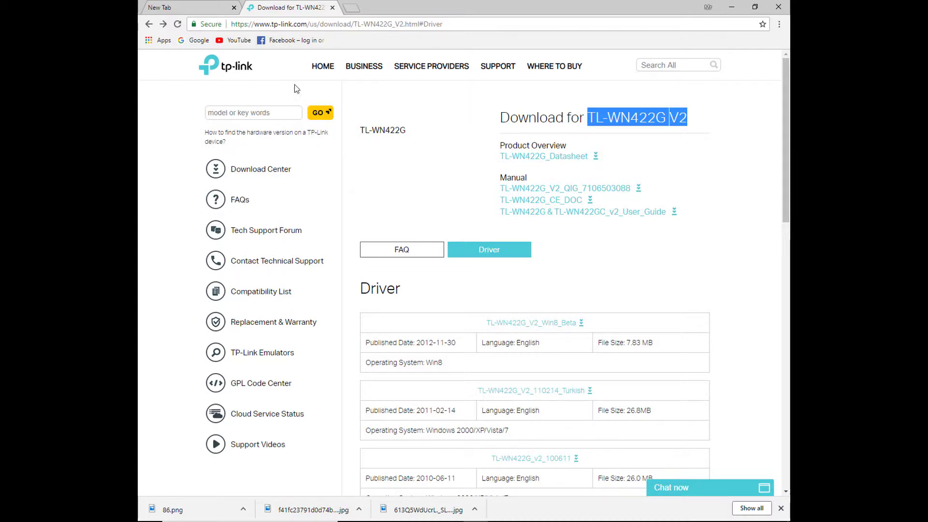
click(516, 122)
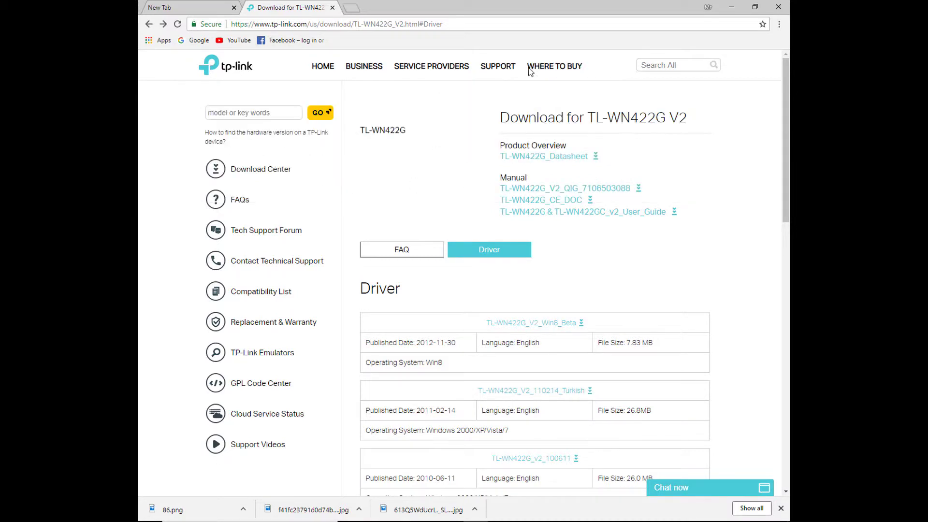
scroll(489, 335, down, 7)
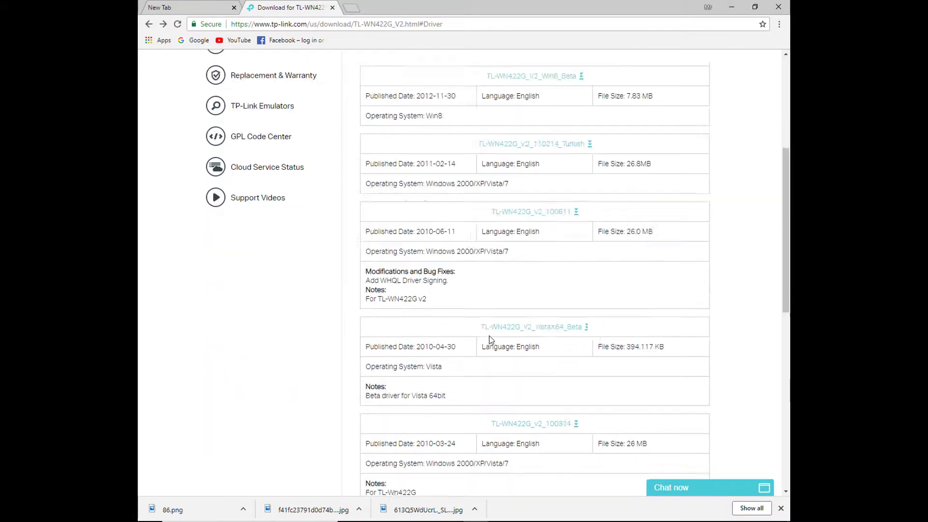
scroll(469, 232, down, 4)
scroll(435, 262, down, 4)
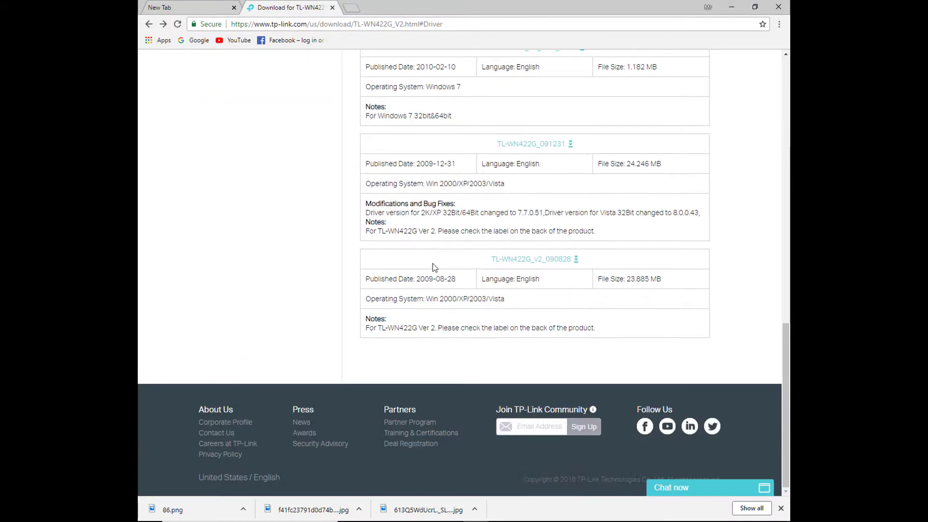
scroll(574, 213, up, 15)
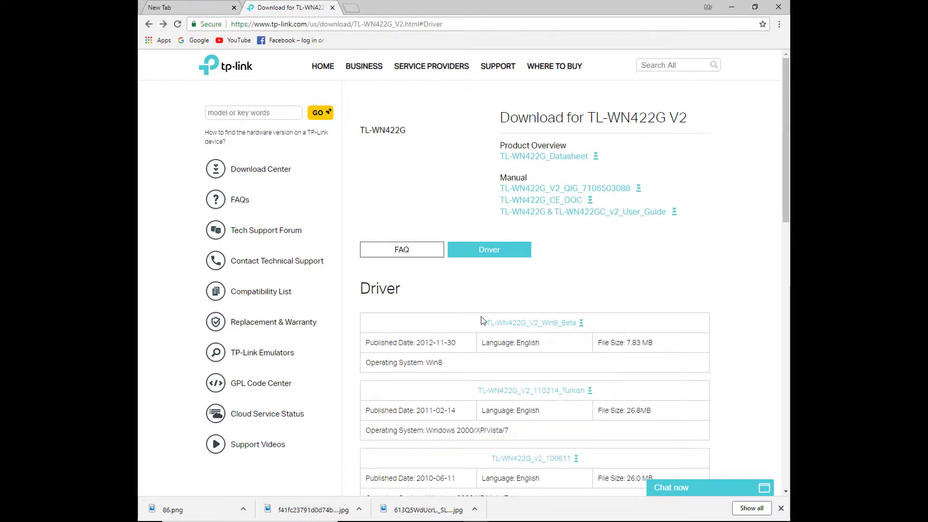
scroll(480, 316, down, 3)
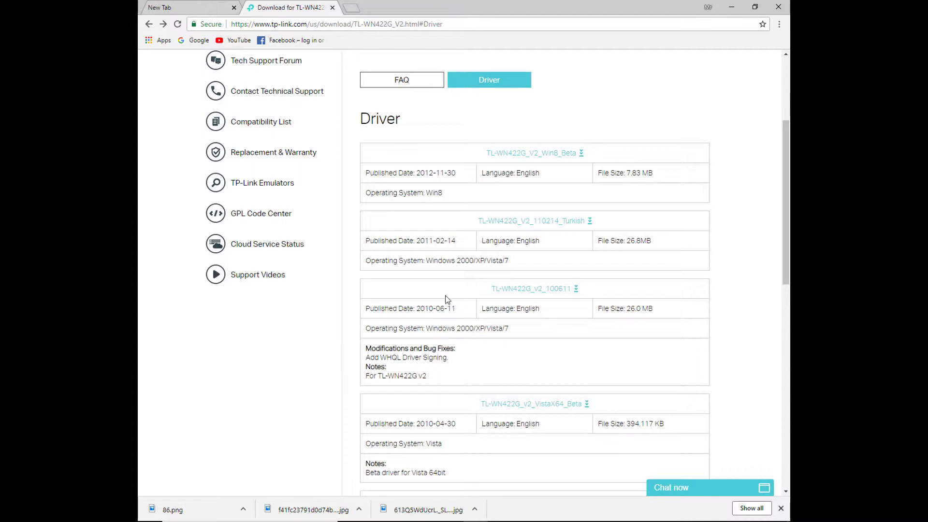
scroll(437, 312, down, 3)
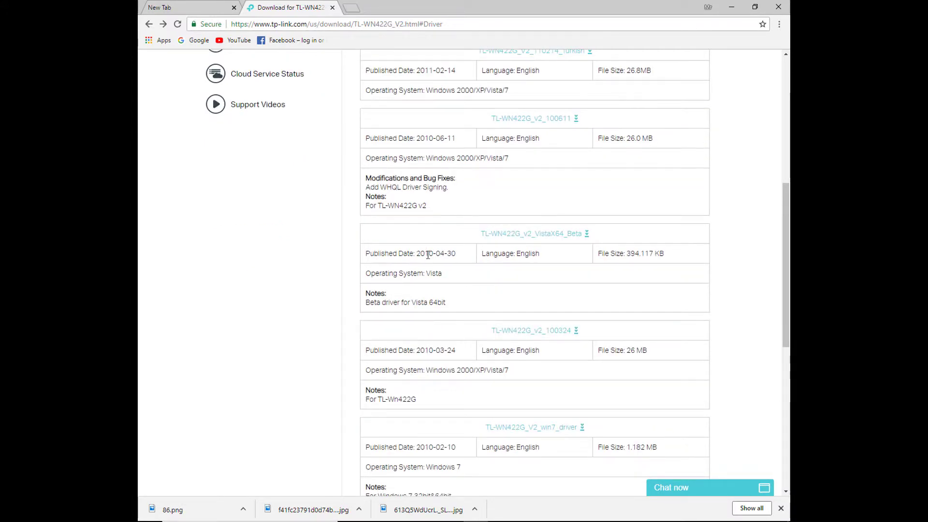
scroll(428, 255, up, 7)
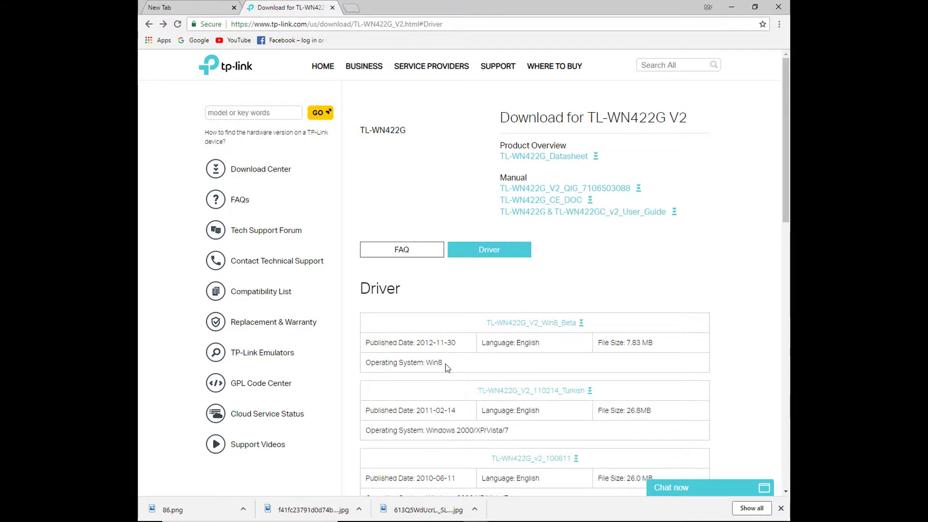
click(532, 323)
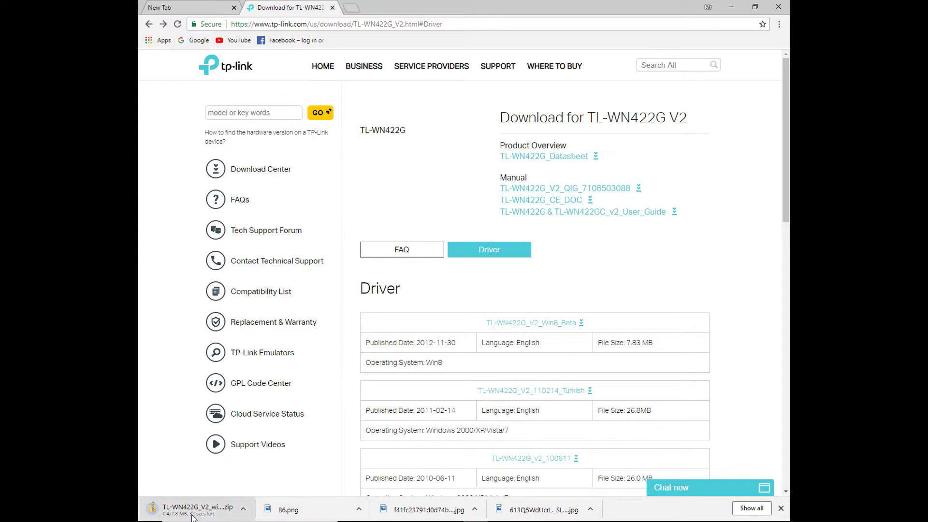
- Pause the TL-WN422G_V2_win8-beta (1).zip download and return to the driver update wizard
click(752, 508)
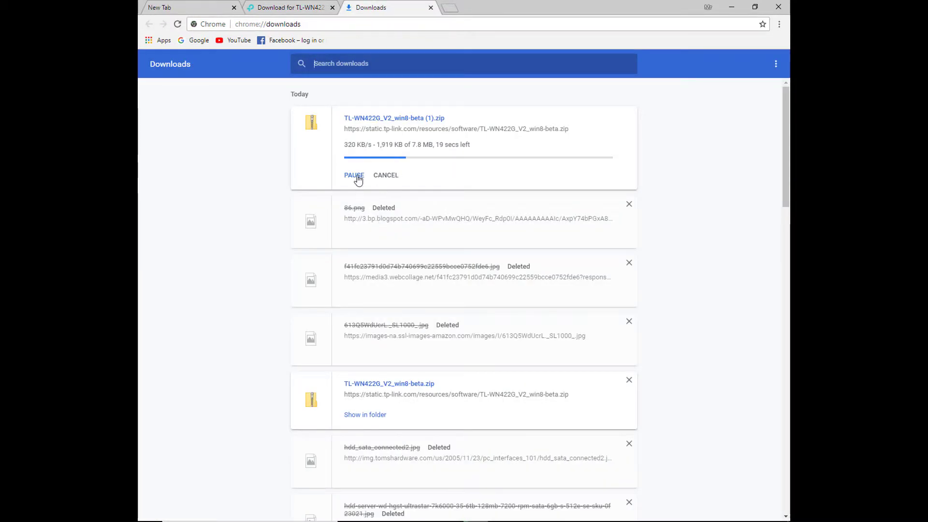
click(356, 175)
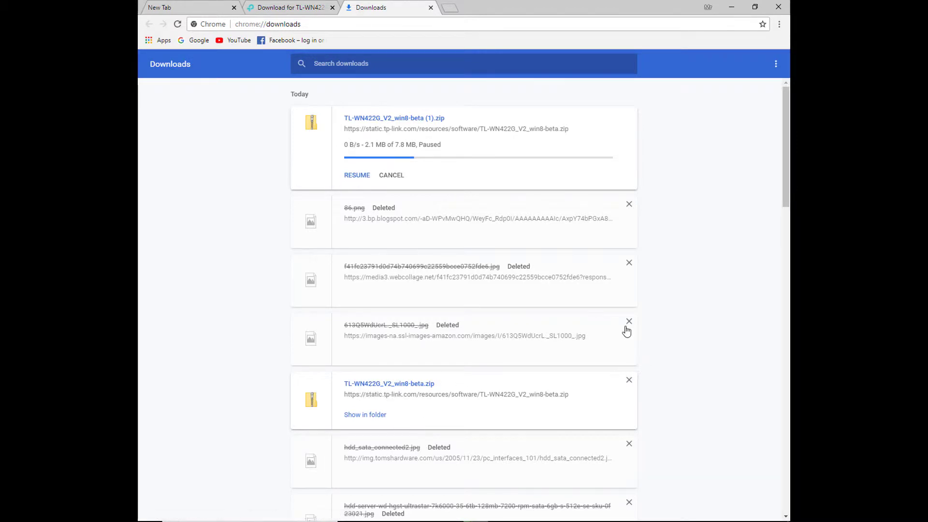
click(289, 7)
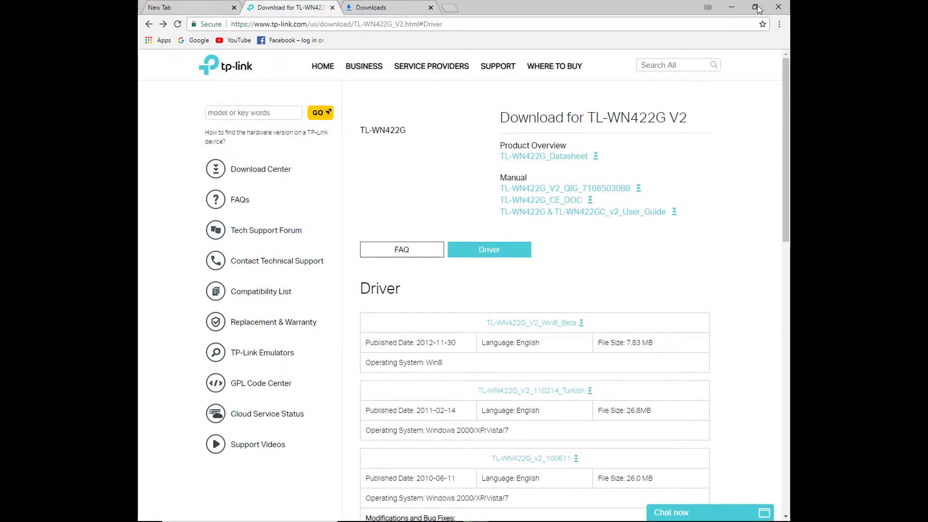
click(733, 7)
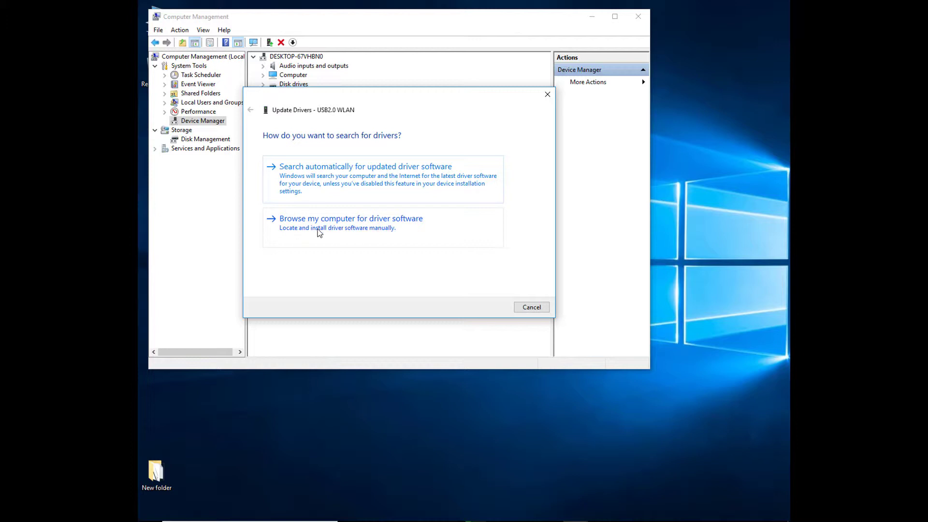
- Manually install the USB2.0 WLAN driver from the Downloads\TL-WN422G_V2_win8-beta\Win8\x64 folder and close the wizard
click(397, 227)
click(482, 175)
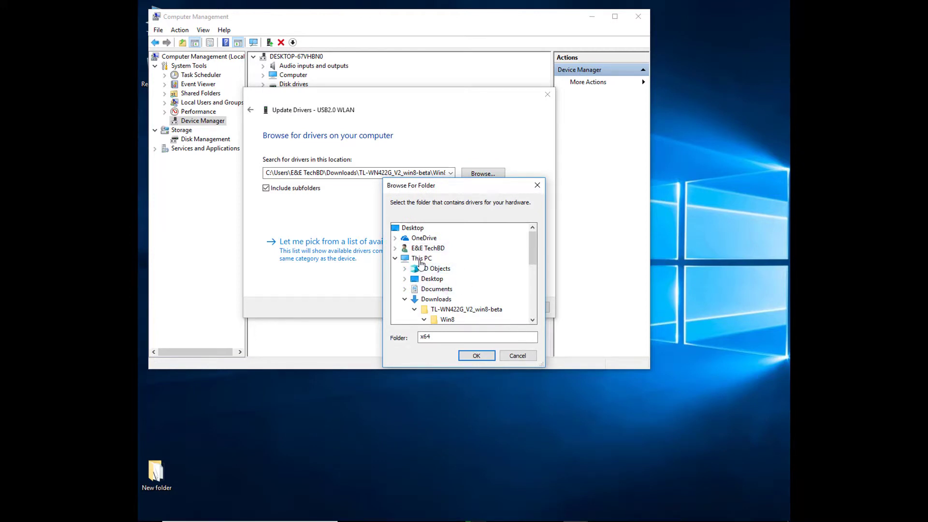
click(430, 299)
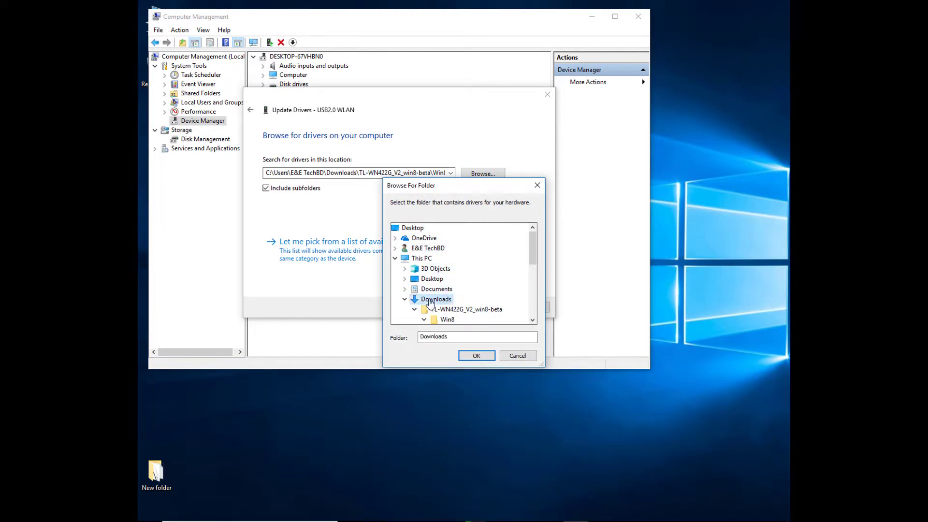
click(404, 299)
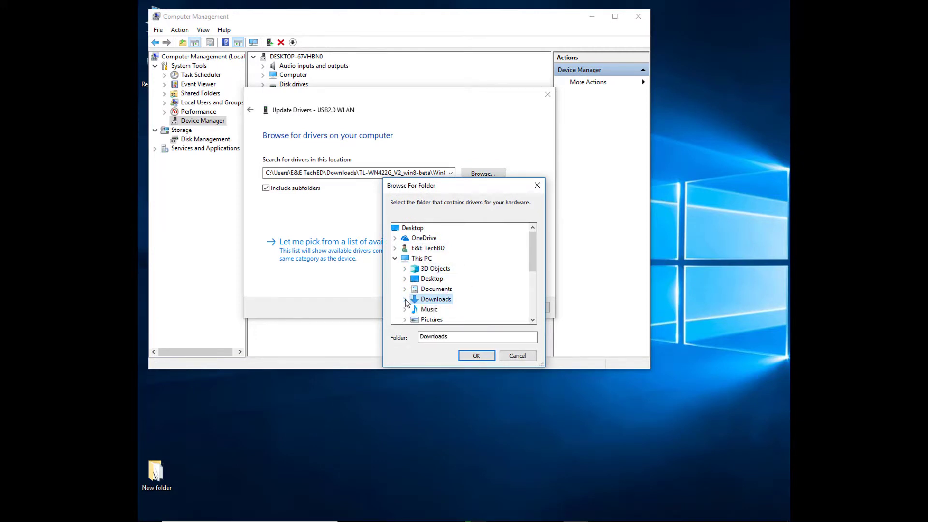
click(404, 299)
click(424, 289)
click(414, 278)
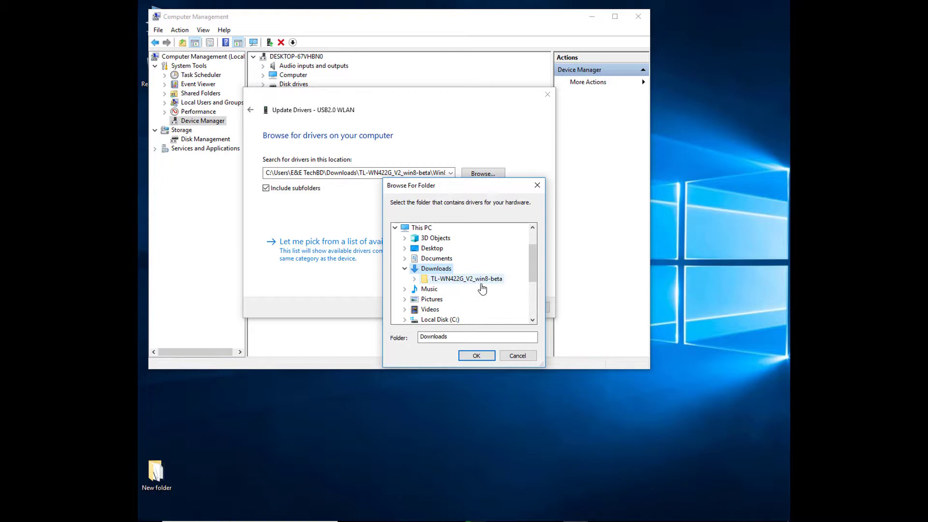
double_click(452, 279)
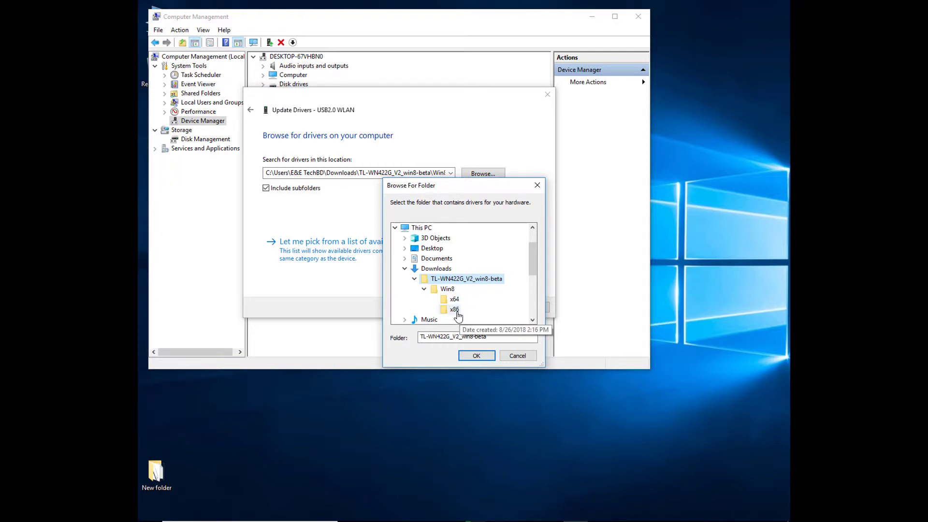
click(456, 305)
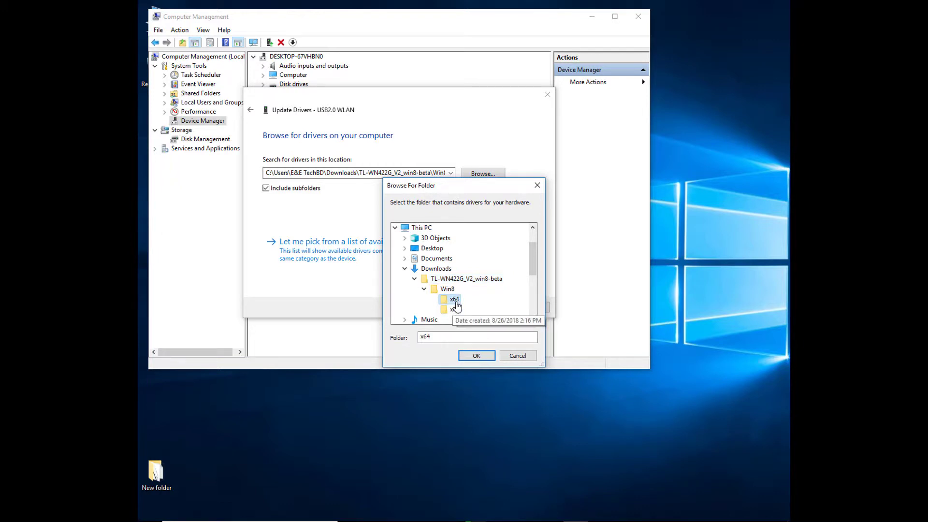
click(474, 353)
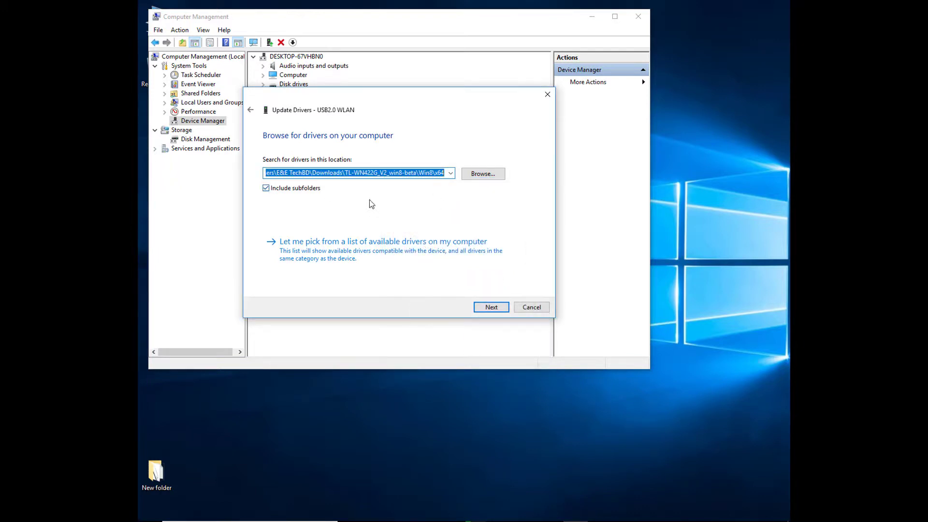
click(489, 308)
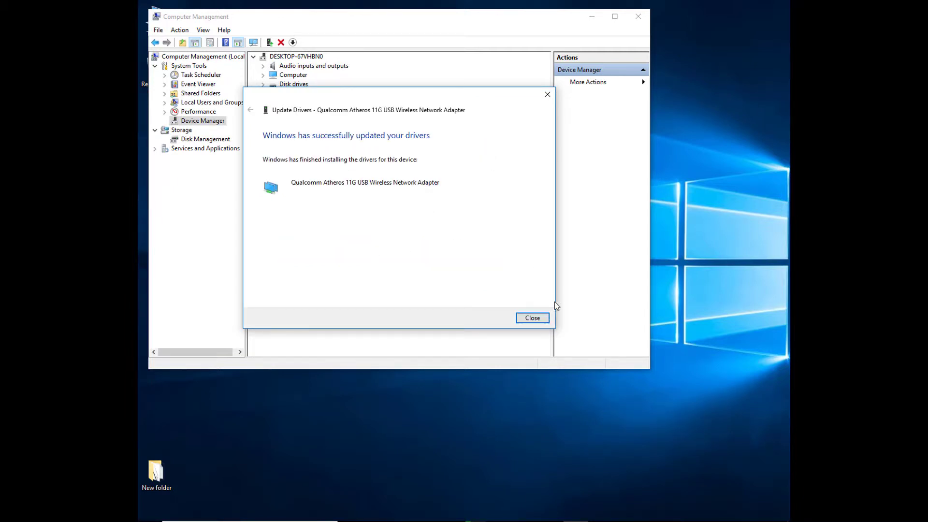
click(532, 317)
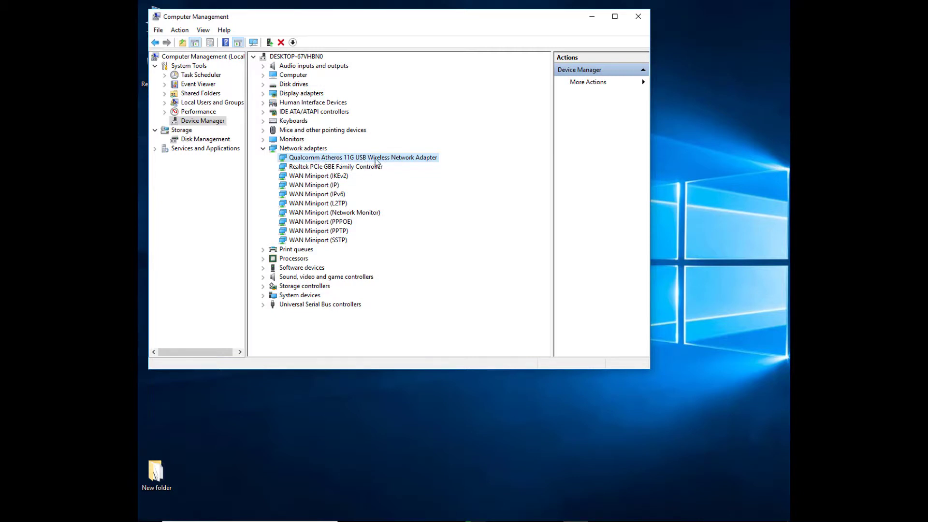
- Close Computer Management and show the list of available Wi-Fi networks
click(638, 17)
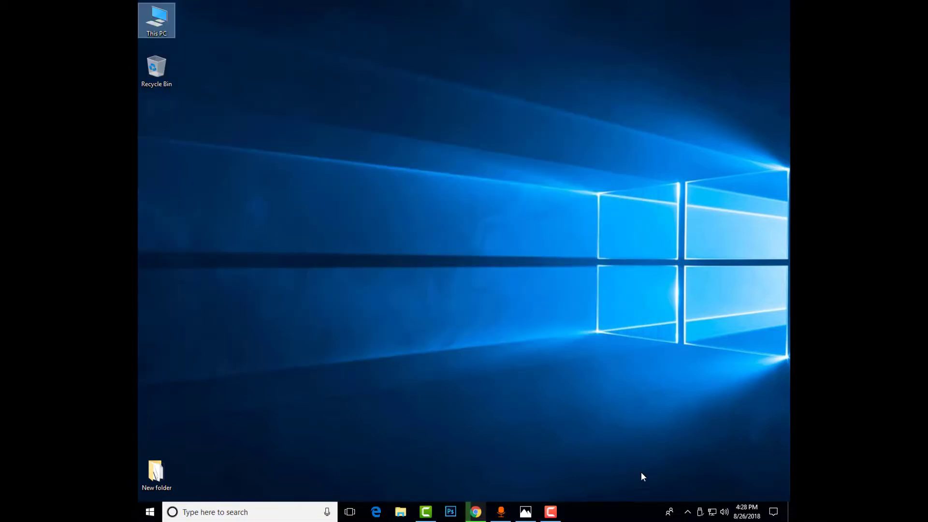
click(712, 513)
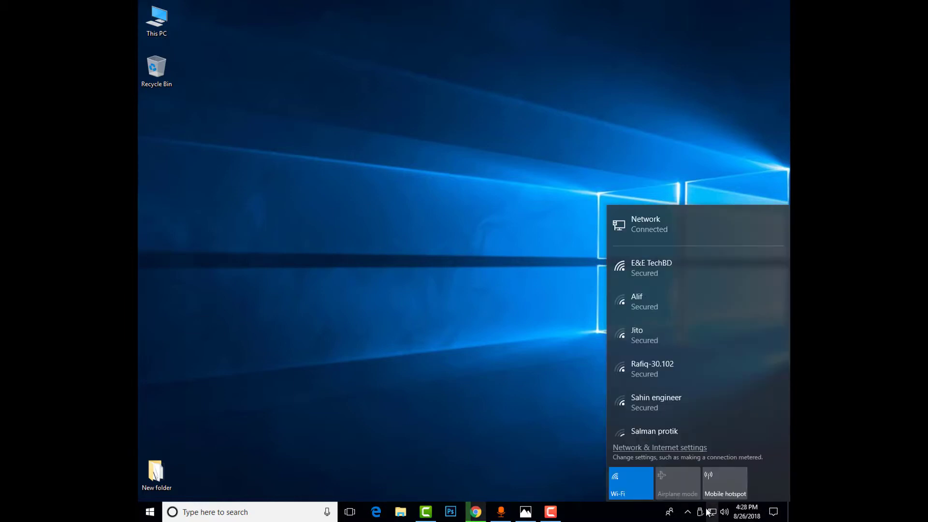
- Look through the available Wi-Fi networks and connect to E&E TechBD with automatic connection enabled
scroll(667, 338, down, 1)
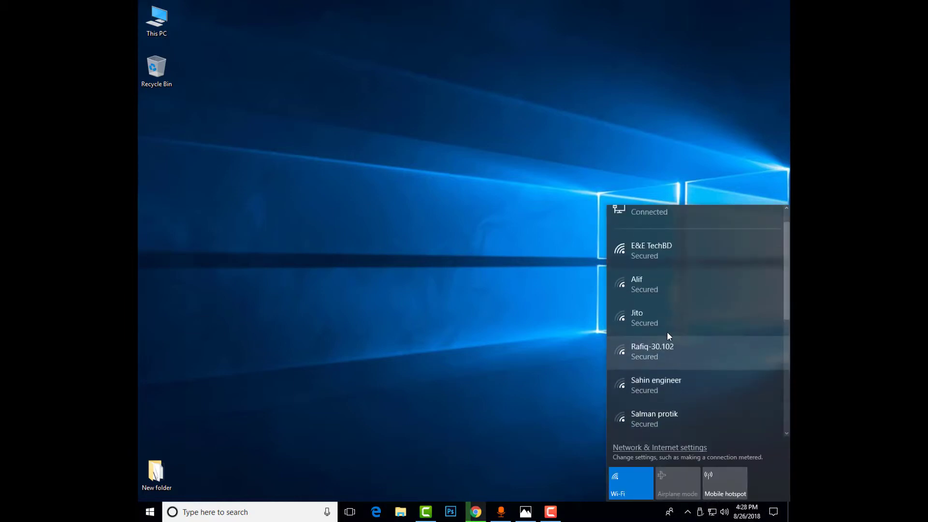
scroll(666, 331, up, 1)
scroll(663, 309, down, 5)
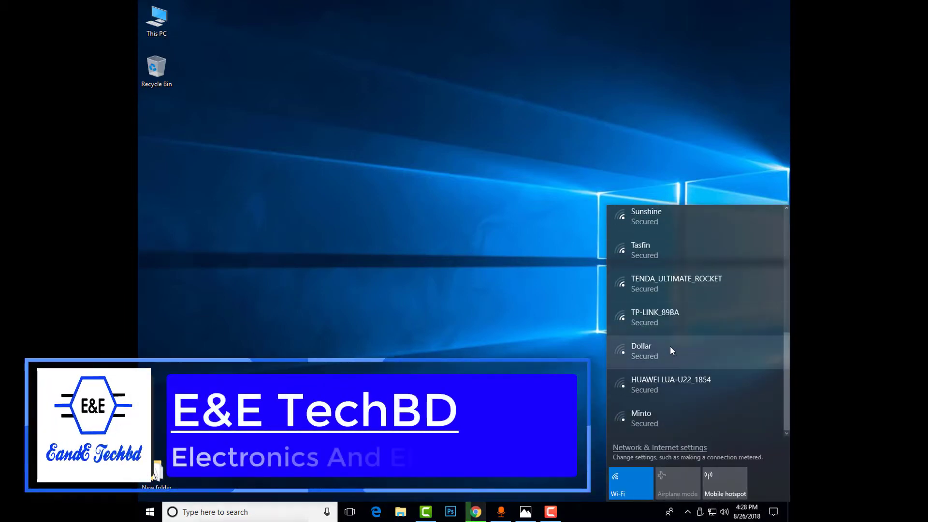
scroll(682, 355, up, 3)
scroll(679, 348, up, 3)
scroll(665, 339, down, 5)
scroll(660, 357, up, 6)
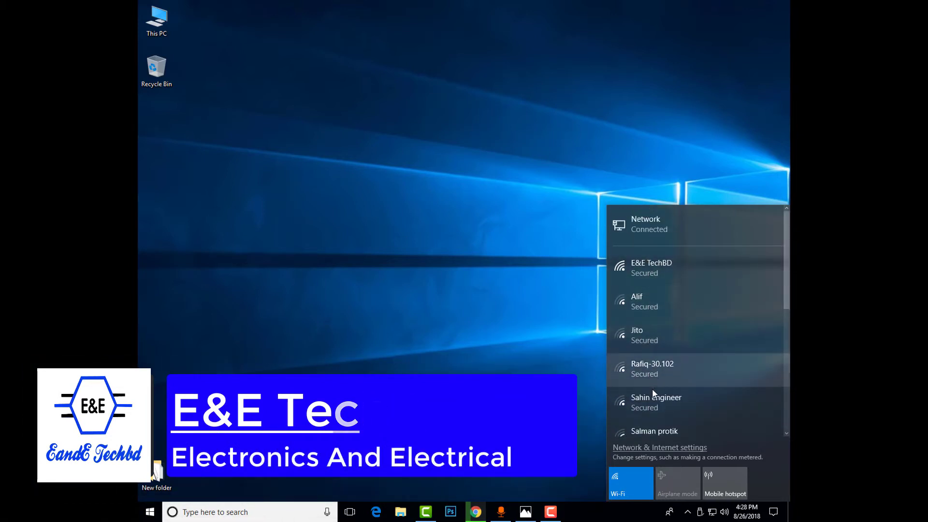
click(652, 268)
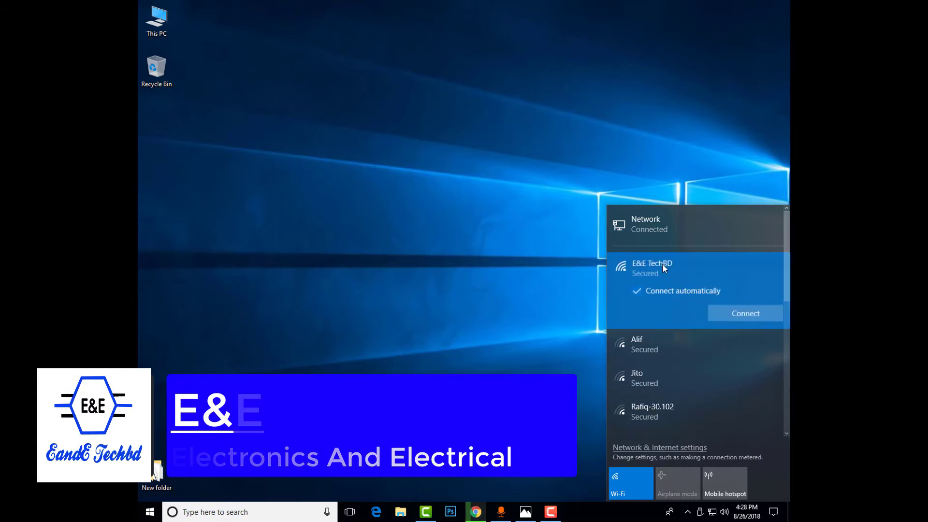
click(722, 313)
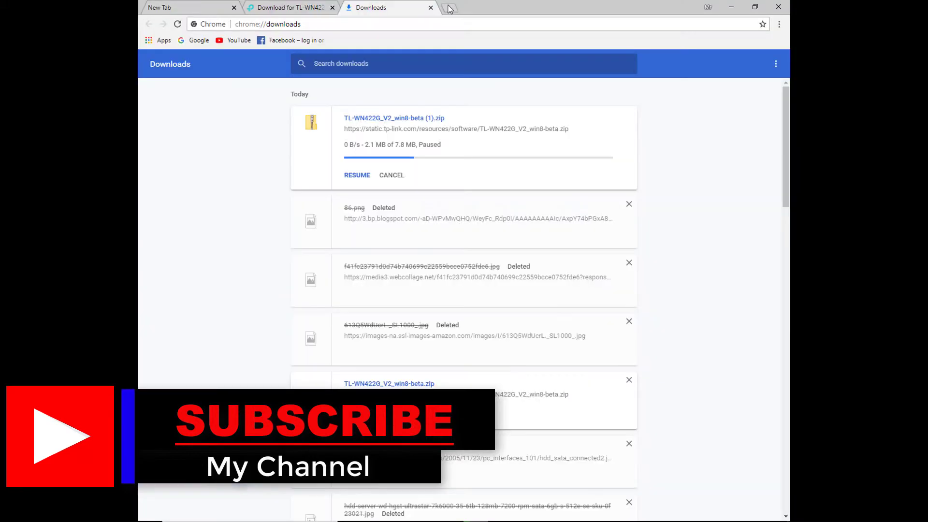
- Switch to Chrome, load Google and YouTube in a new tab to test the internet connection, and restore the window to a smaller size
key(ctrl+t)
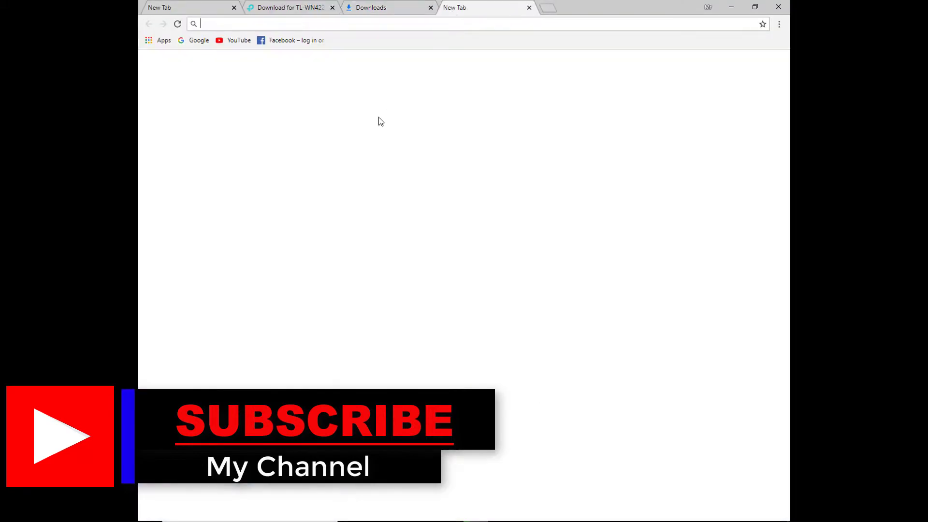
click(196, 42)
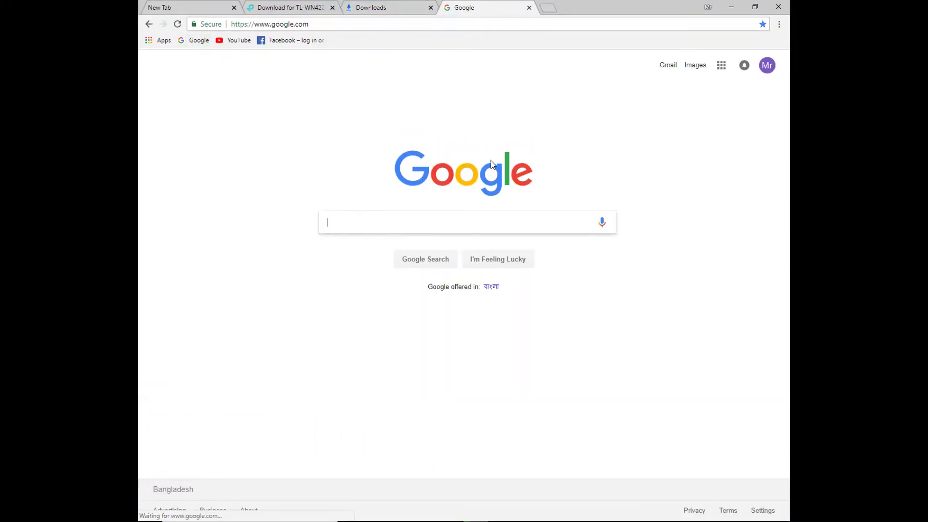
click(239, 42)
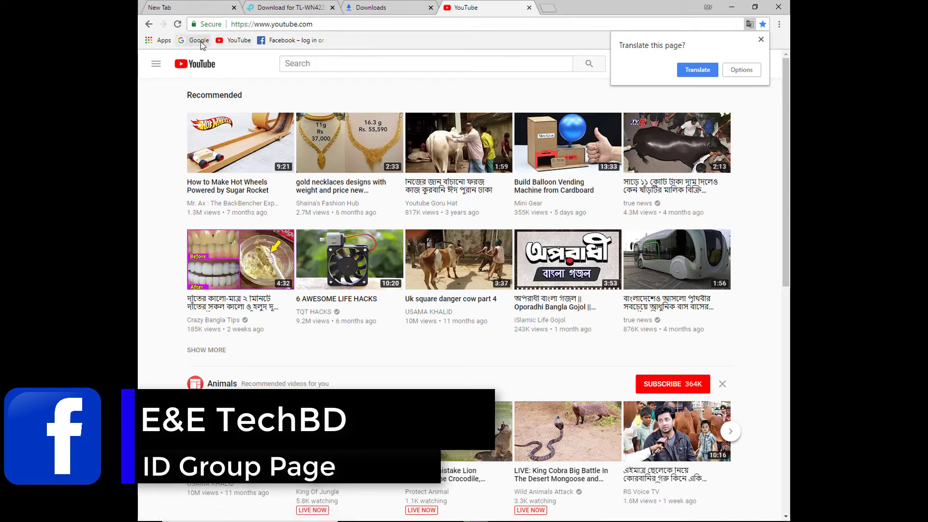
click(201, 41)
double_click(582, 3)
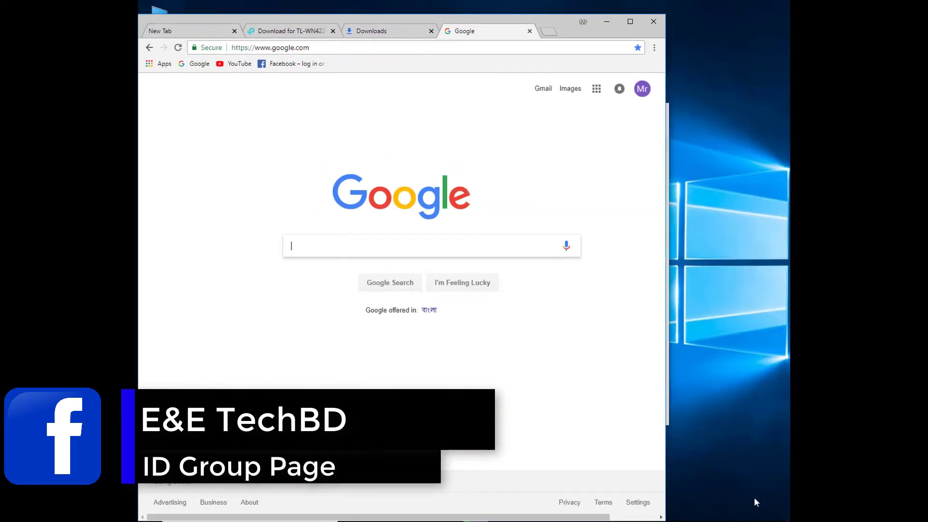
- Disable the Ethernet adapter through the network adapter options, and minimize the Network Connections and Settings windows
mouse_move(718, 519)
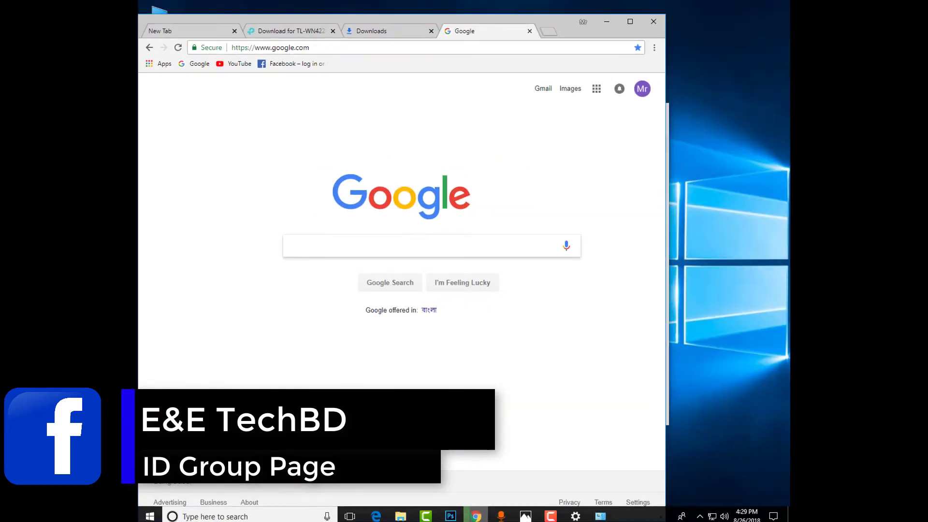
right_click(712, 513)
click(705, 499)
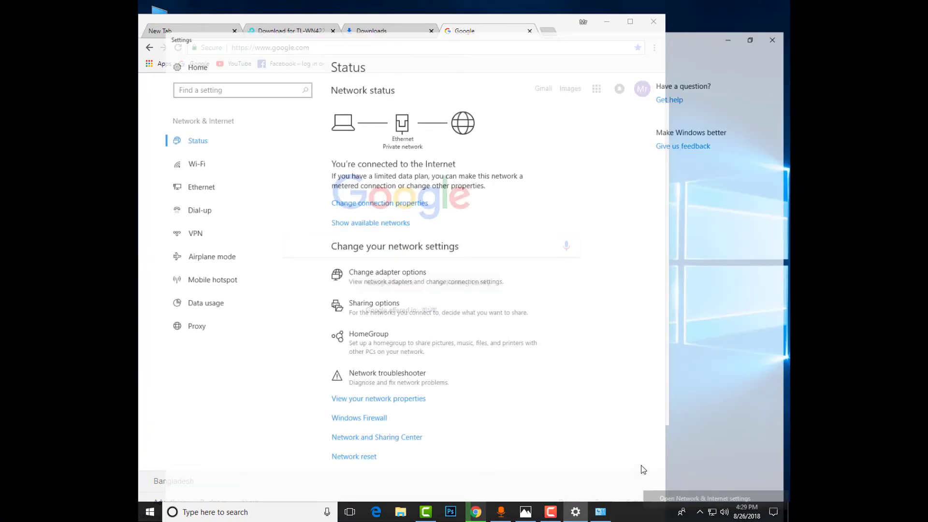
click(333, 254)
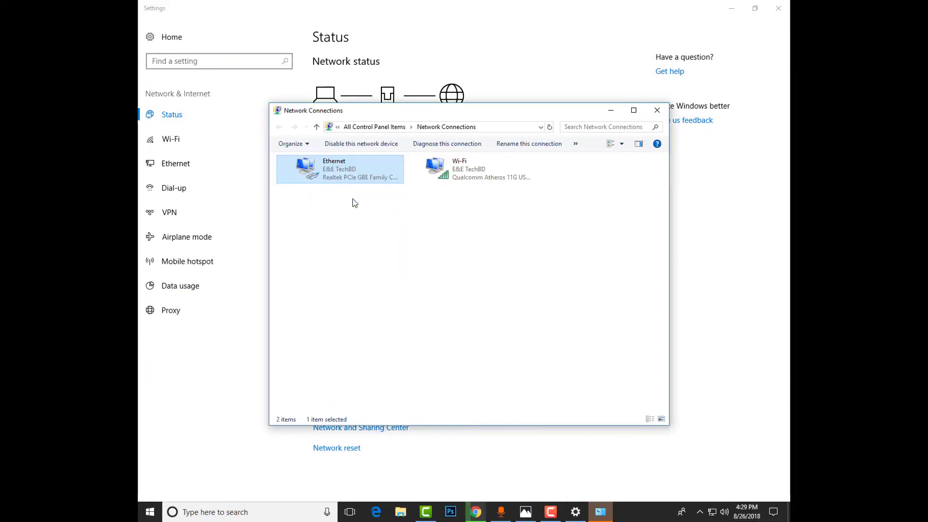
click(361, 144)
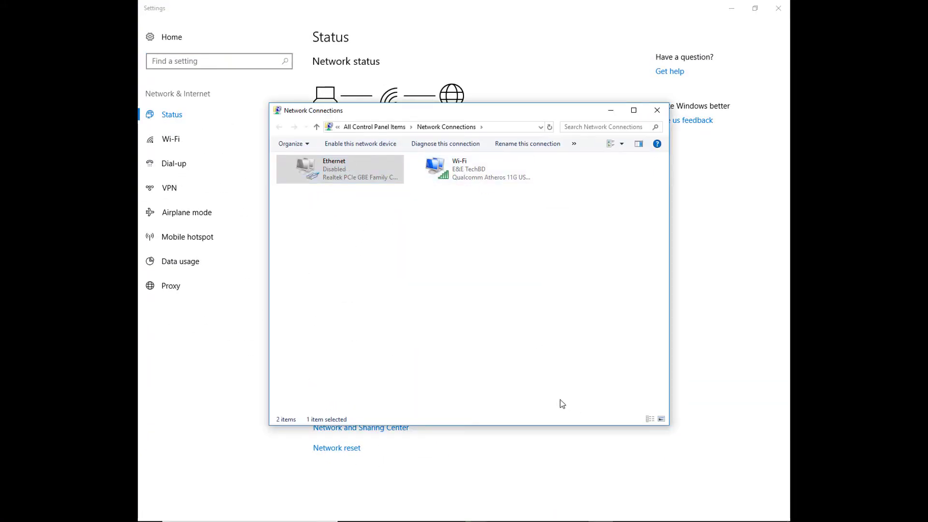
click(619, 114)
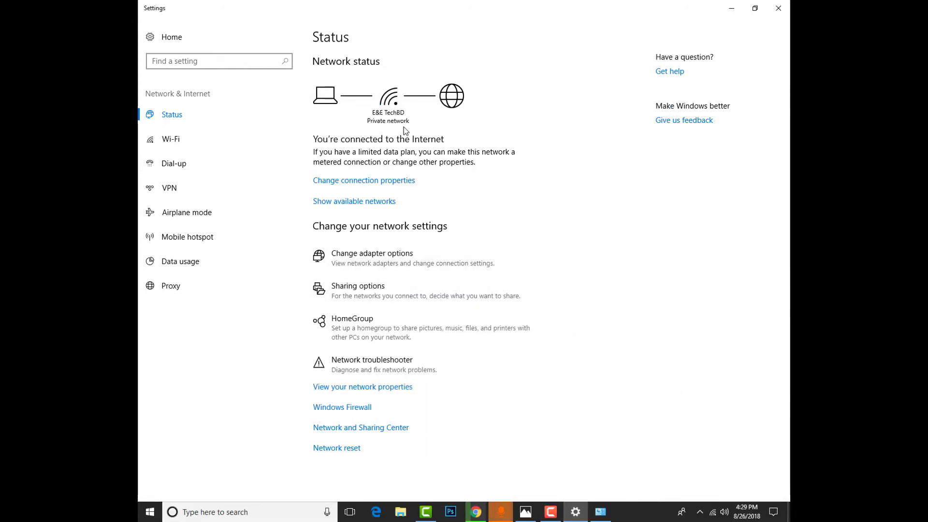
click(731, 8)
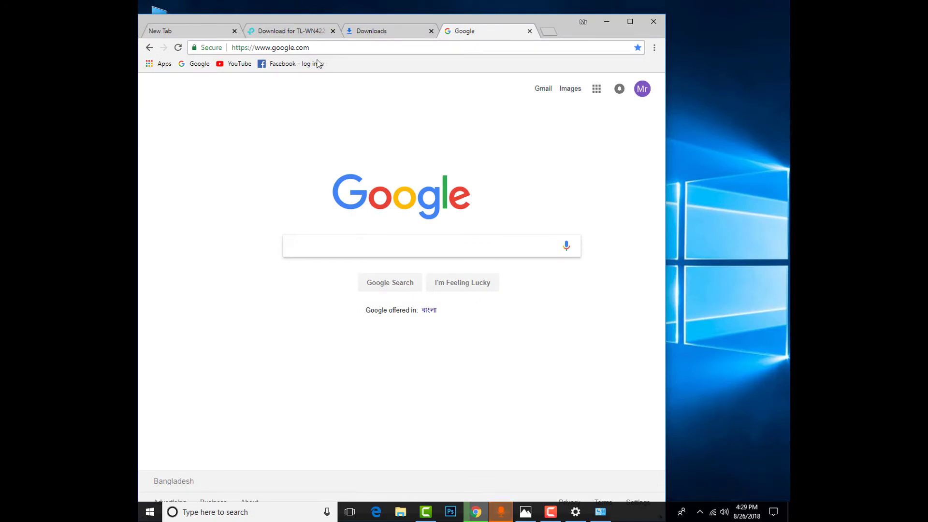
- Load YouTube and Google in Chrome to test internet access over Wi-Fi, and check the E&E TechBD connection status
click(240, 65)
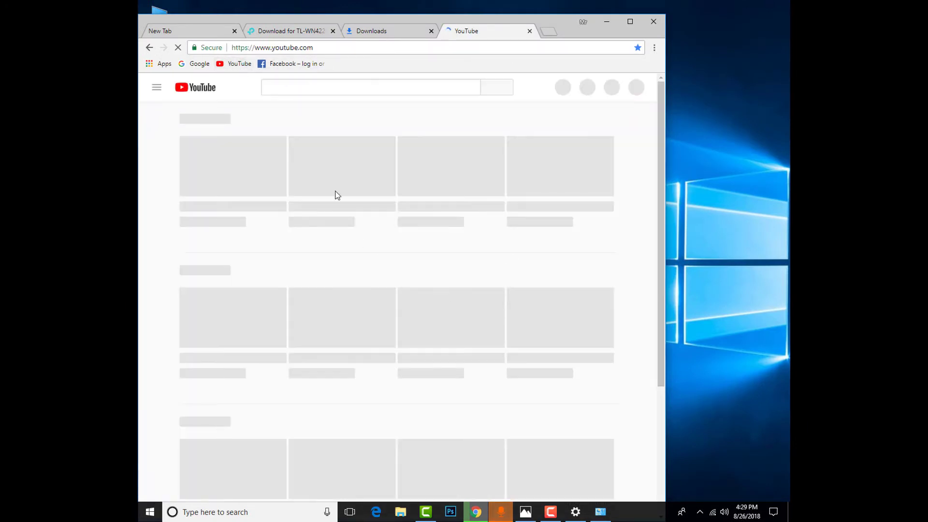
click(195, 63)
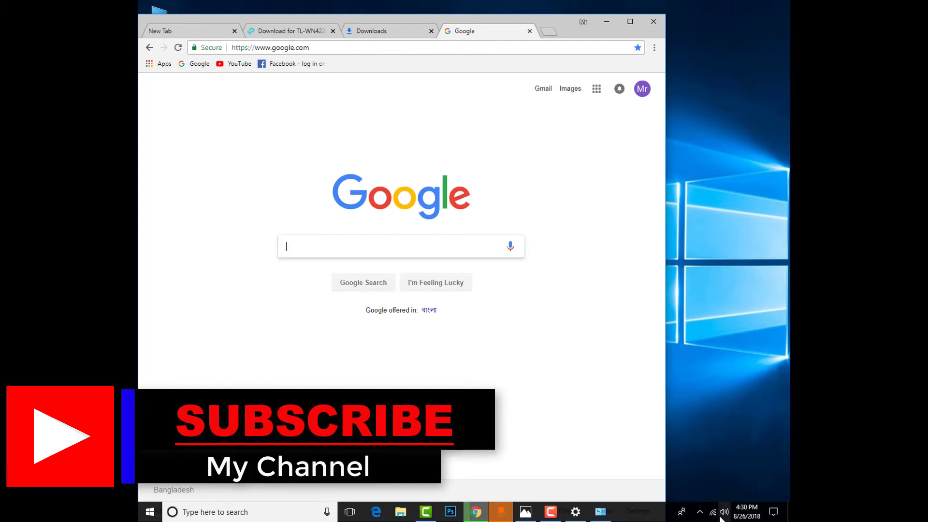
click(713, 514)
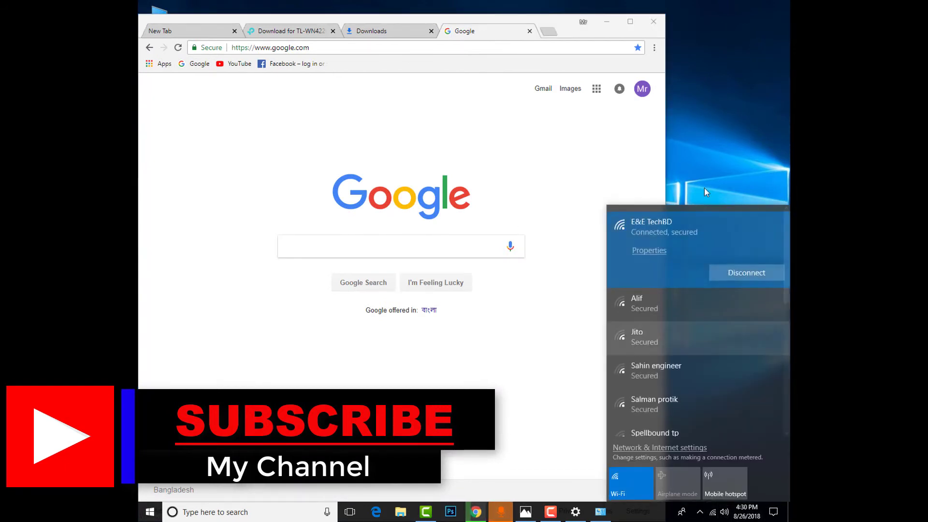
click(733, 106)
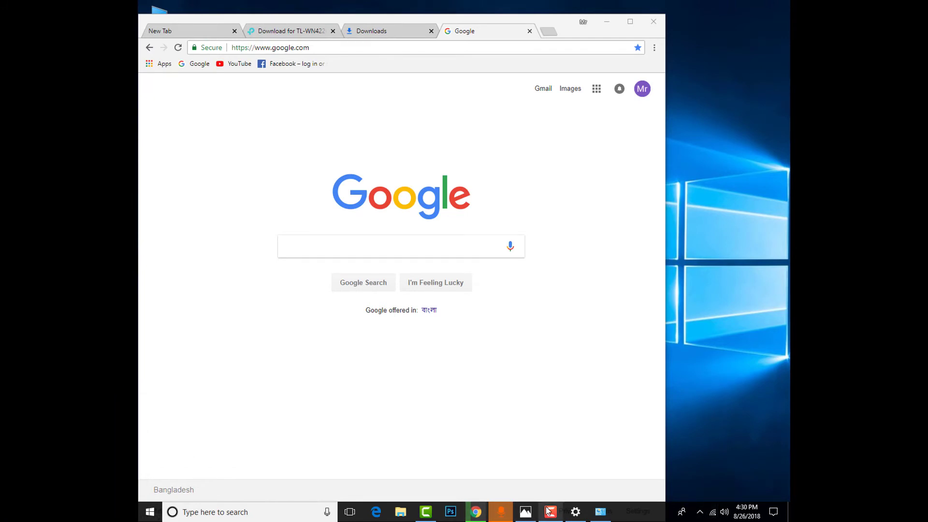
- Maximize the Chrome window and subscribe to the E&E Techbd channel on YouTube
click(498, 235)
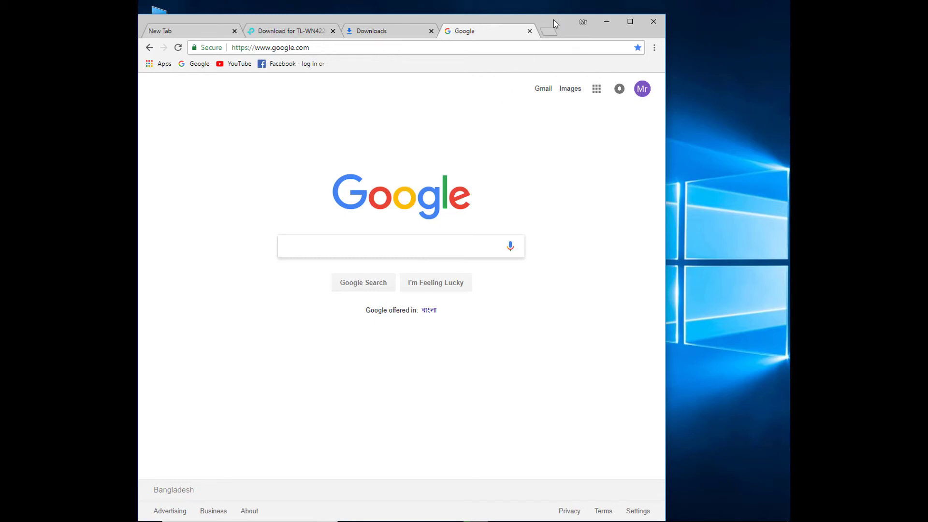
drag(553, 19, 643, 20)
double_click(644, 21)
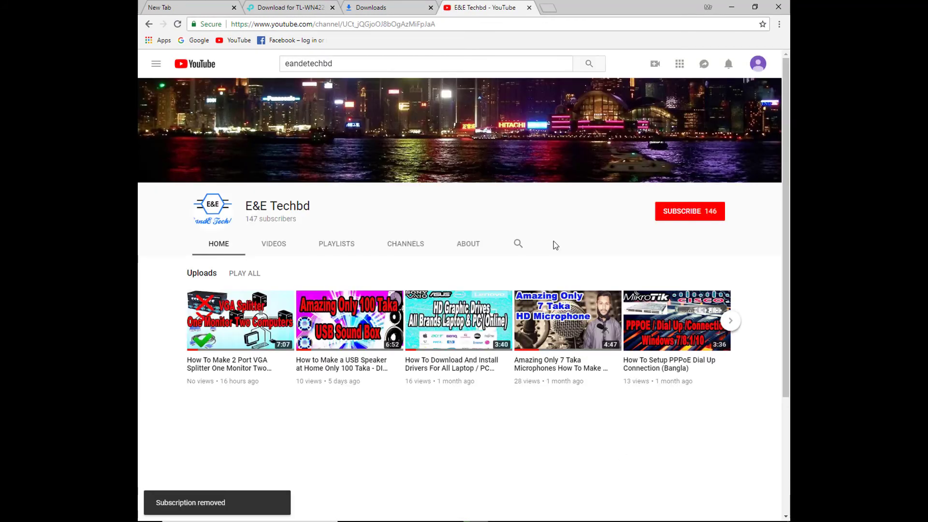
click(665, 218)
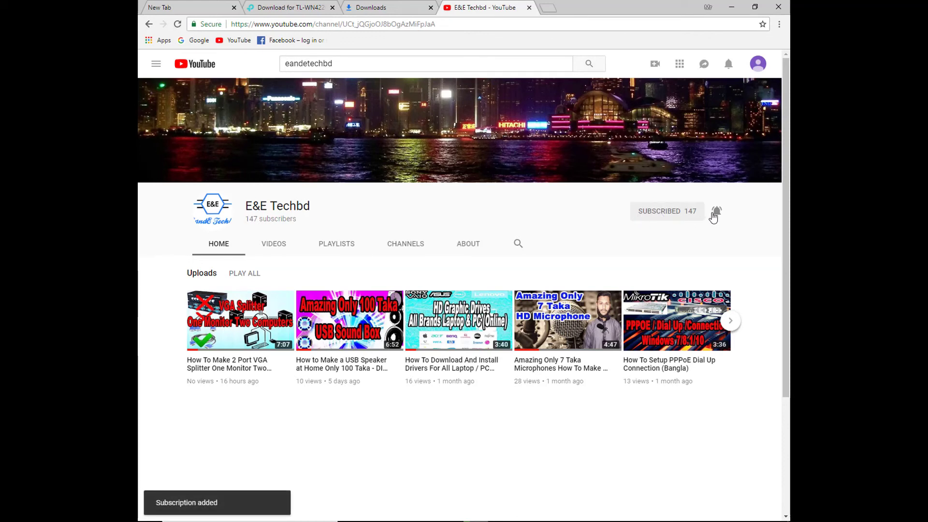